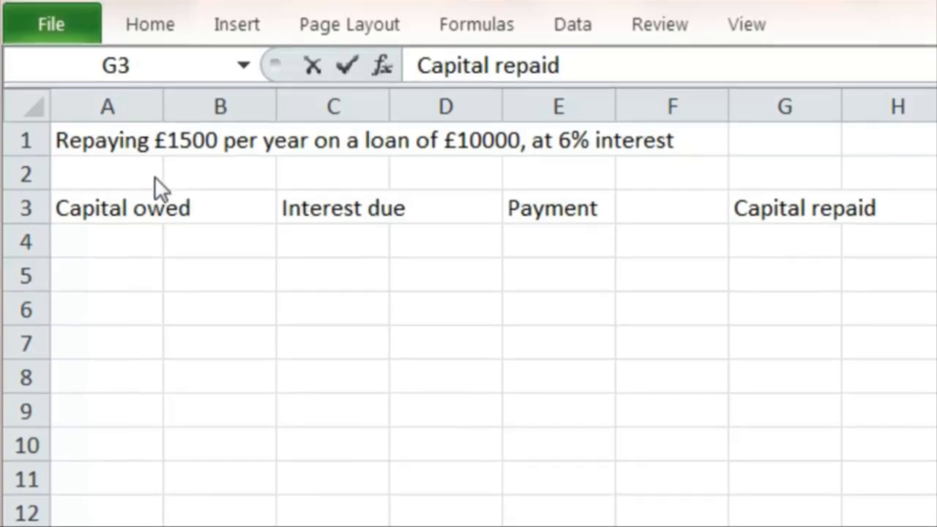
Enter the 10000 starting capital in A4 and the interest formula =0.06*A4 in C4
click(126, 248)
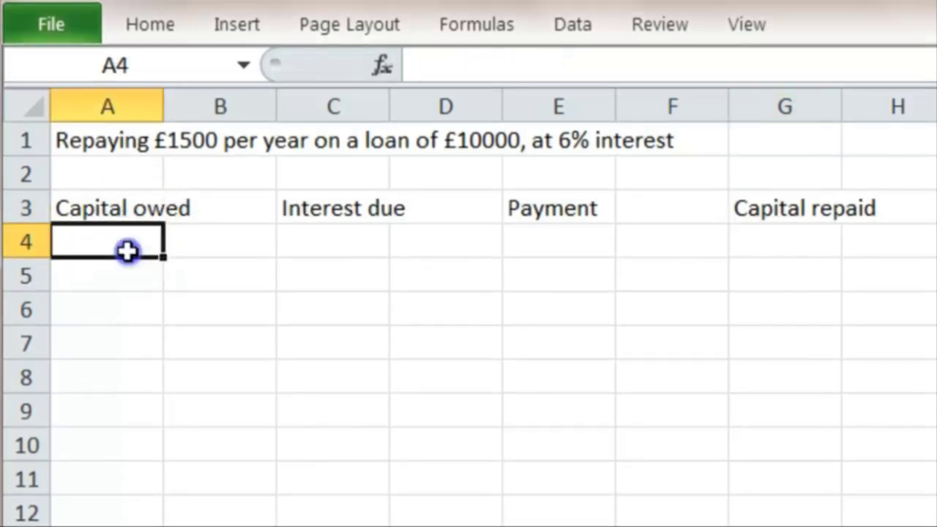
text(10)
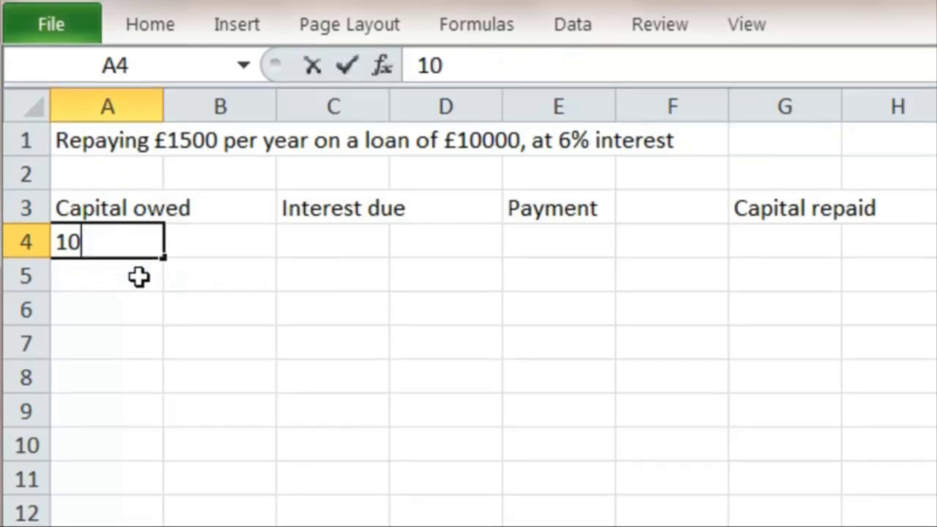
text(000)
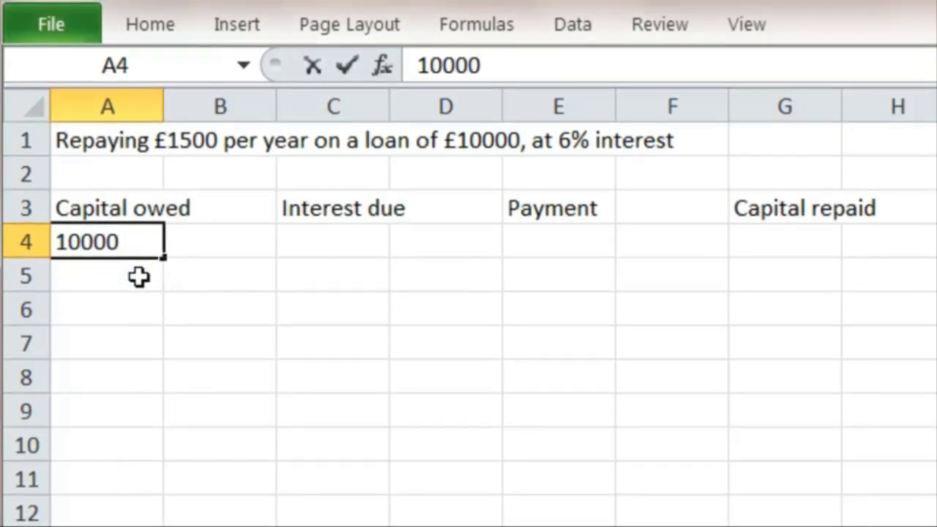
click(322, 241)
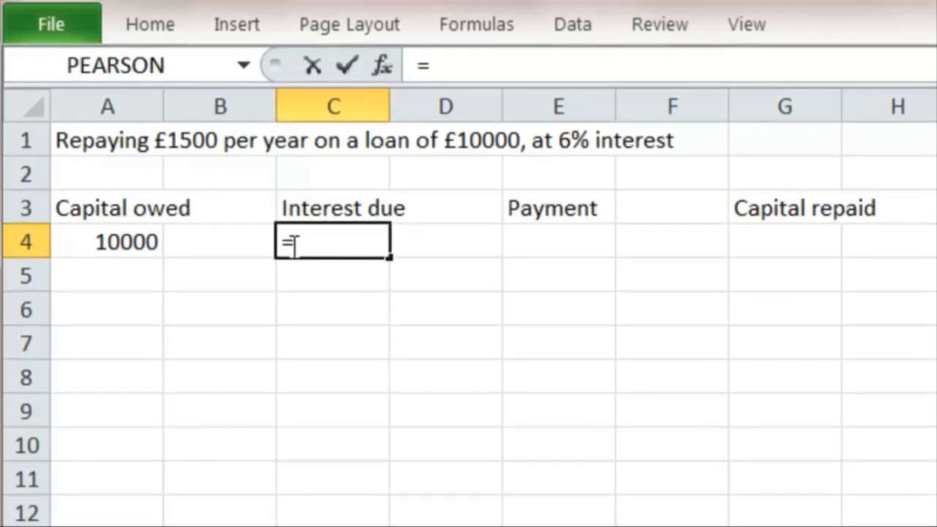
text(0.06*)
click(135, 243)
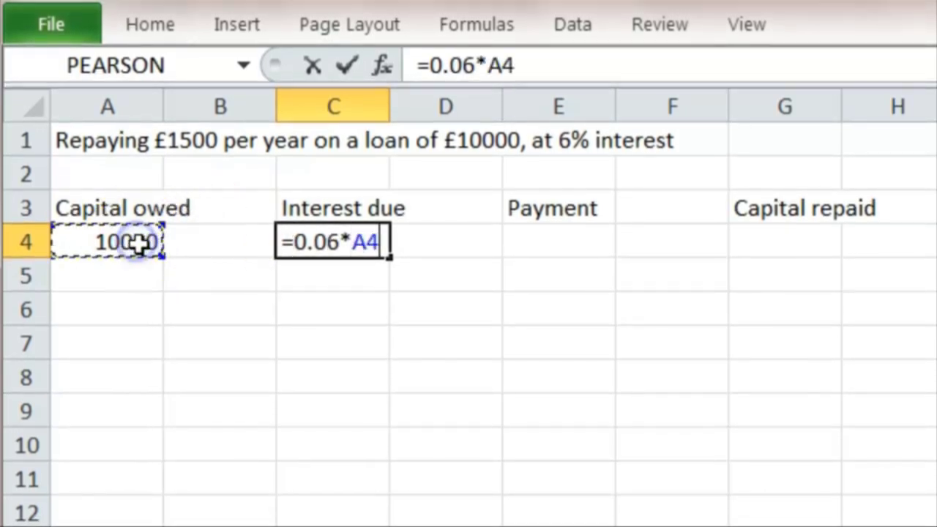
key(Return)
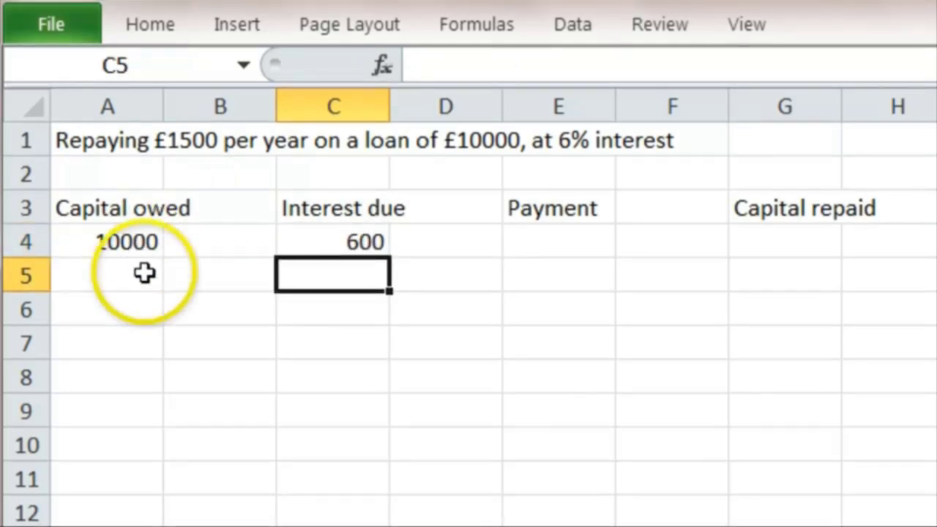
Enter a 1500 payment in E4 and fill it down to E10
click(557, 242)
text(1500)
key(Return)
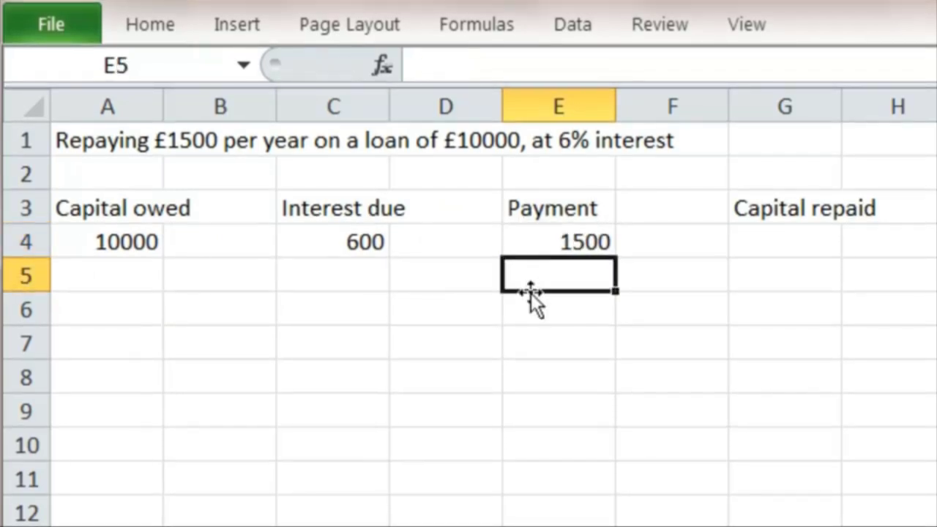
click(569, 244)
drag(617, 256, 619, 454)
click(601, 524)
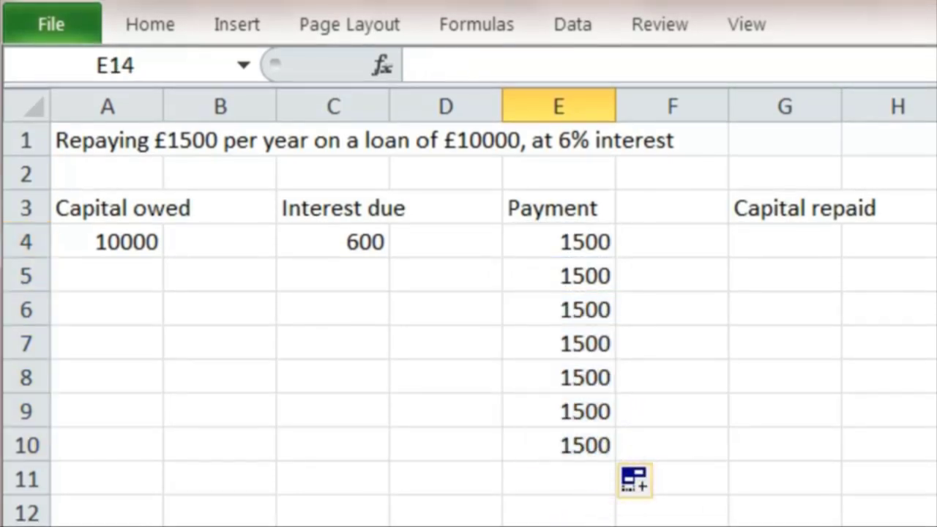
click(753, 247)
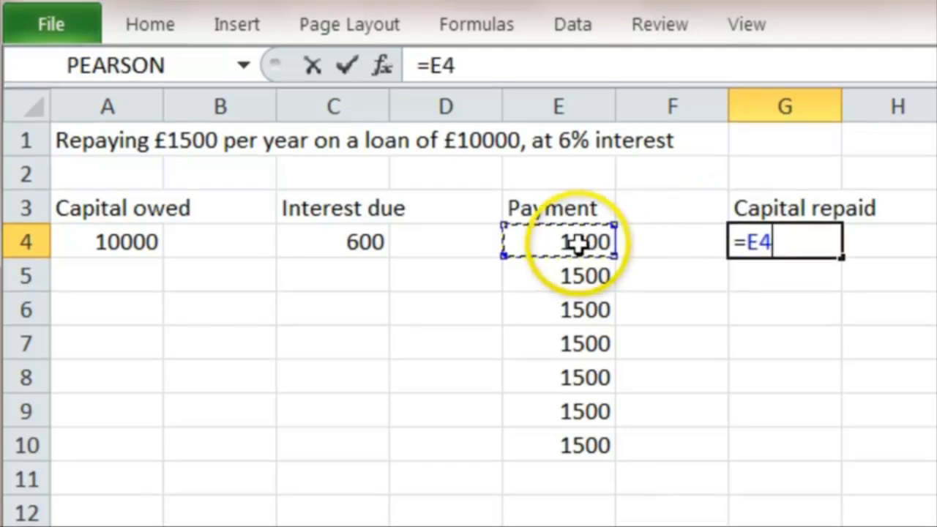
Enter =E4-C4 in G4 so year one's capital repaid shows 900
text(-)
click(490, 242)
click(361, 240)
key(Return)
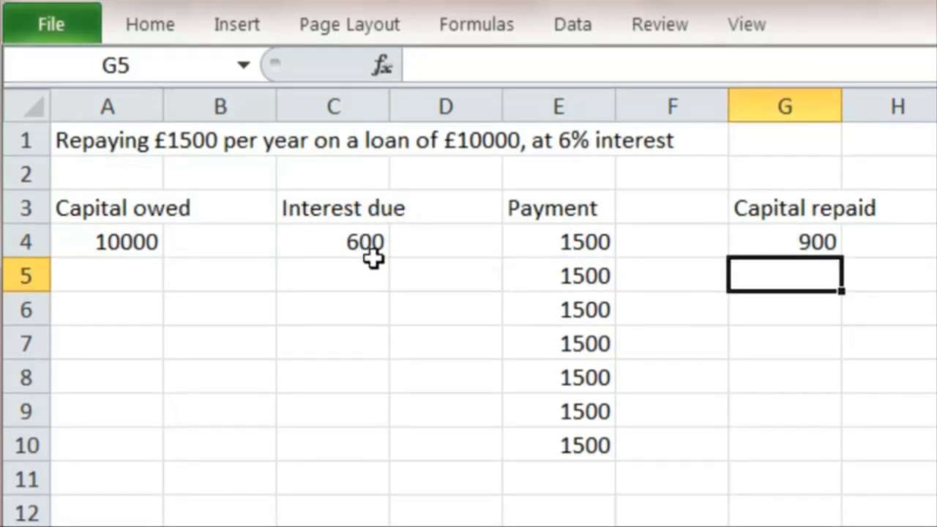
Enter =A4-G4 in A5 to give 9100 capital owed for year two
click(121, 280)
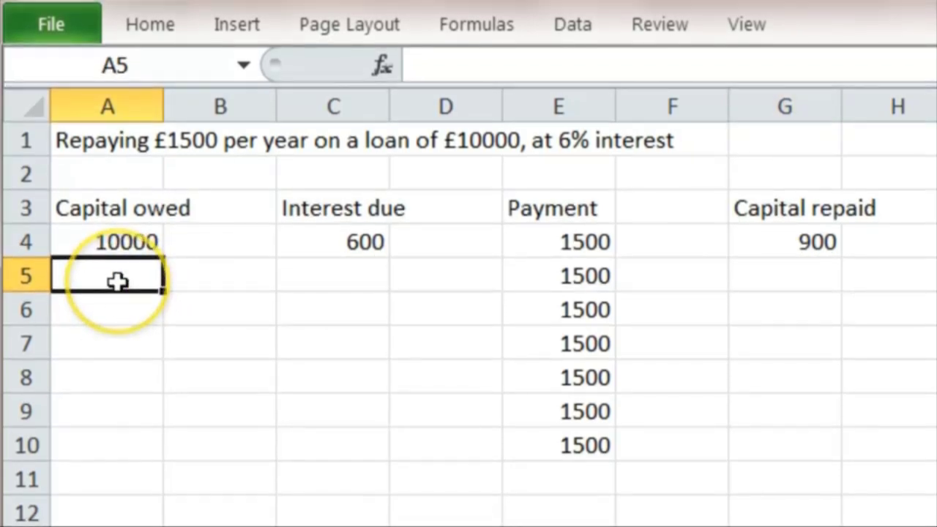
text(=)
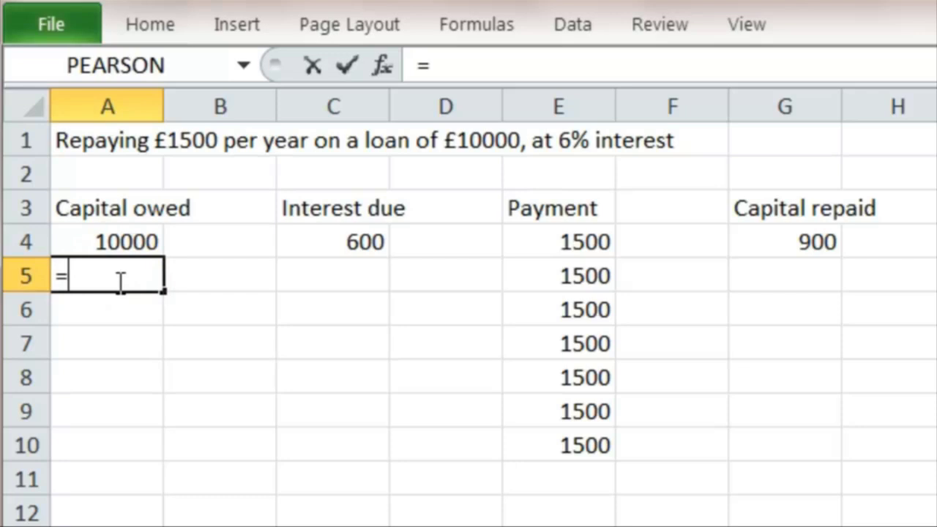
click(125, 239)
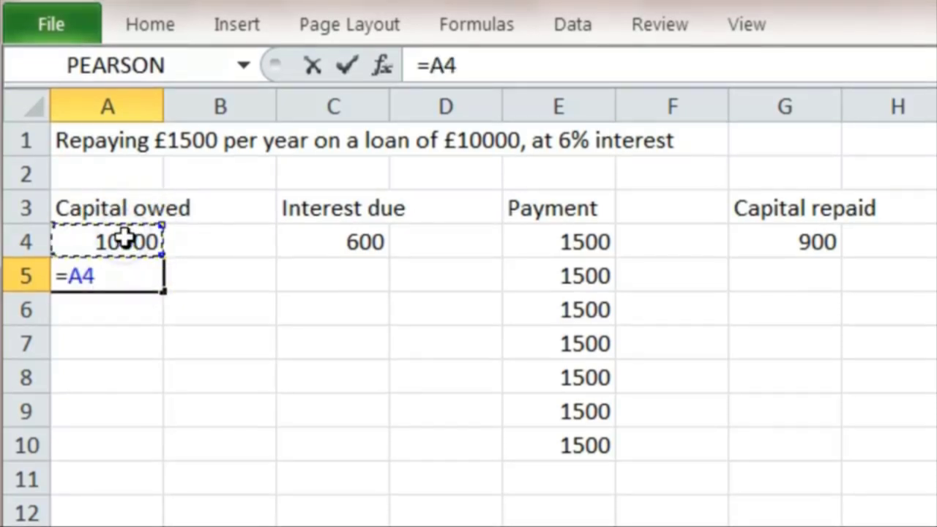
text(-)
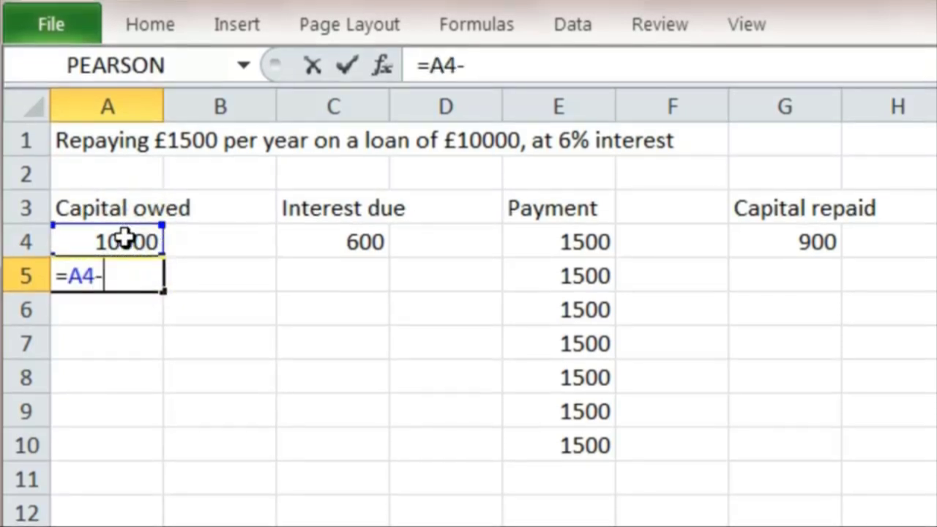
click(763, 234)
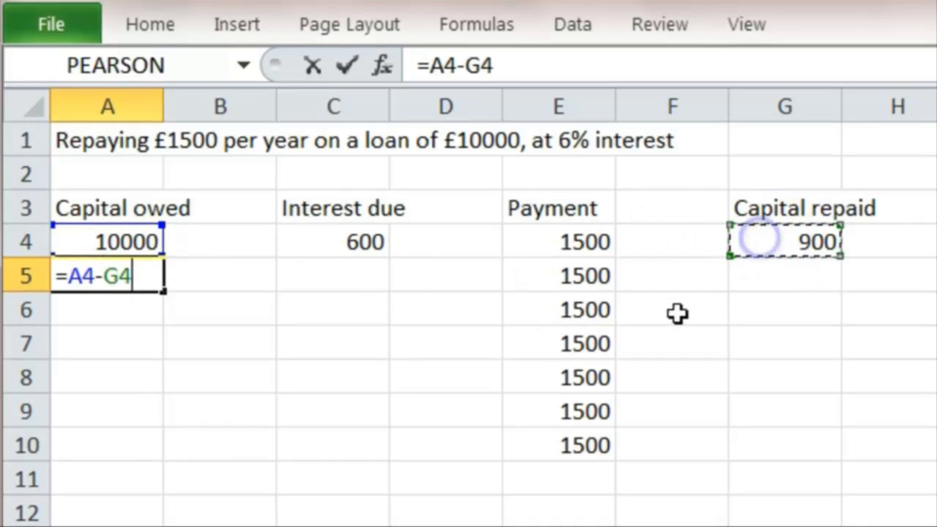
key(Return)
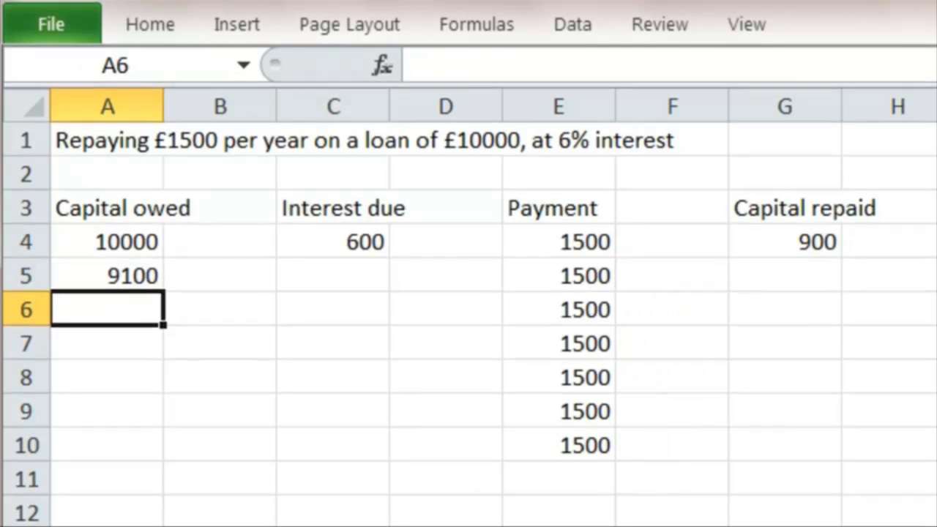
Fill the capital owed, interest and capital repaid formulas down to row 11
click(117, 275)
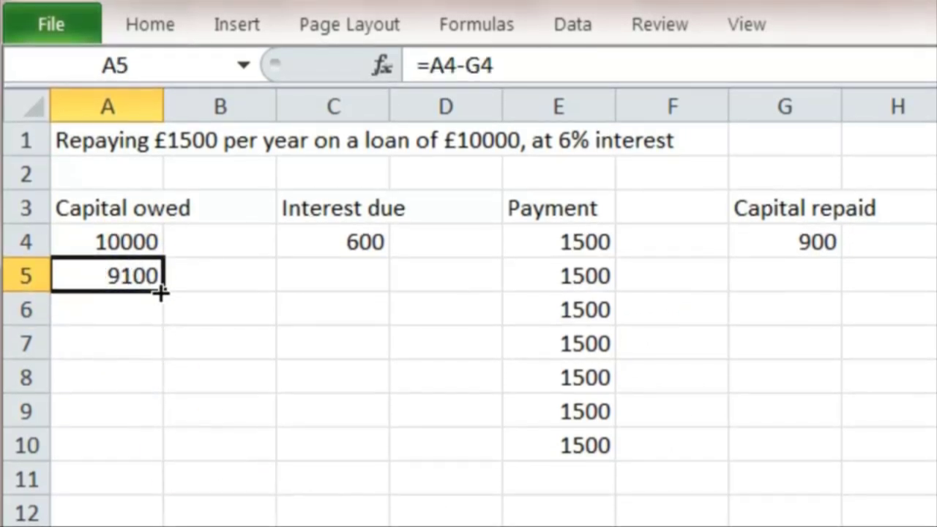
drag(160, 292, 156, 496)
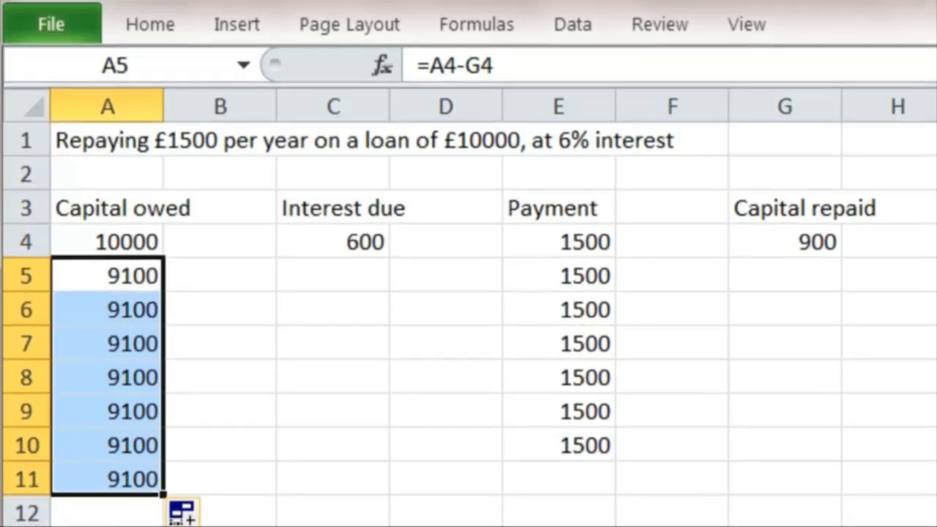
click(333, 237)
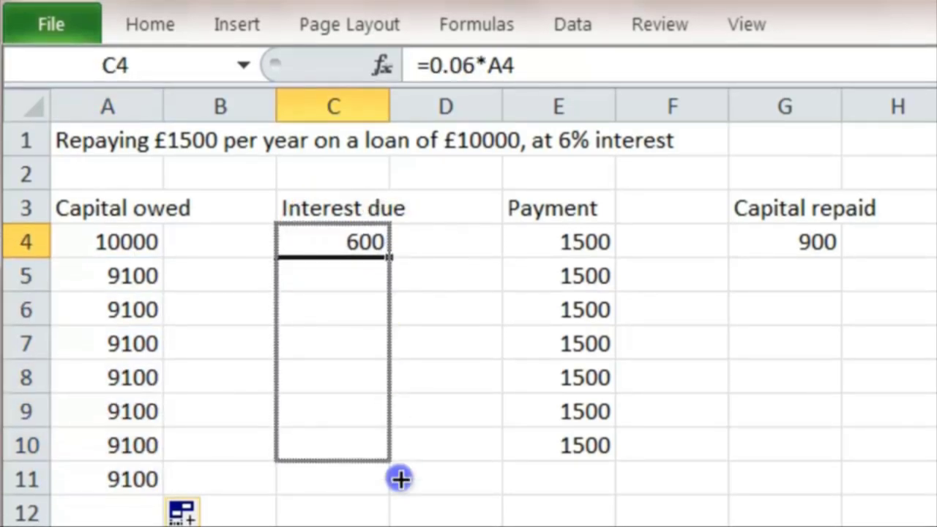
drag(400, 489, 401, 488)
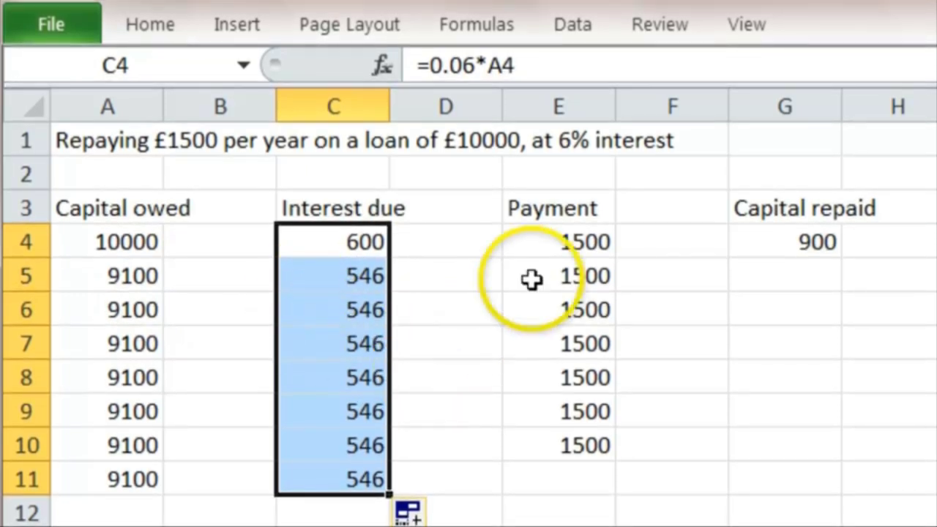
click(775, 240)
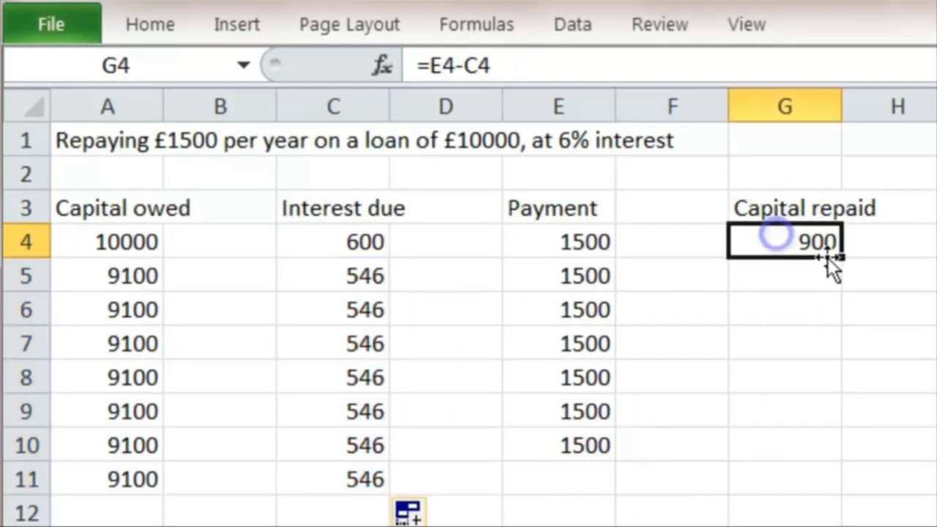
drag(840, 258, 842, 489)
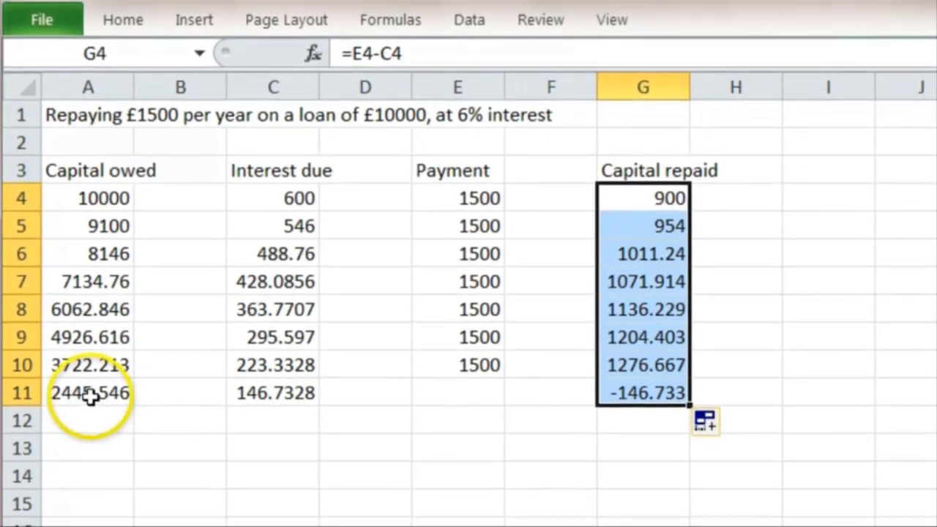
Extend capital owed, interest, 1500 payments and capital repaid down to row 14
click(92, 394)
drag(134, 405, 137, 462)
drag(139, 497, 138, 489)
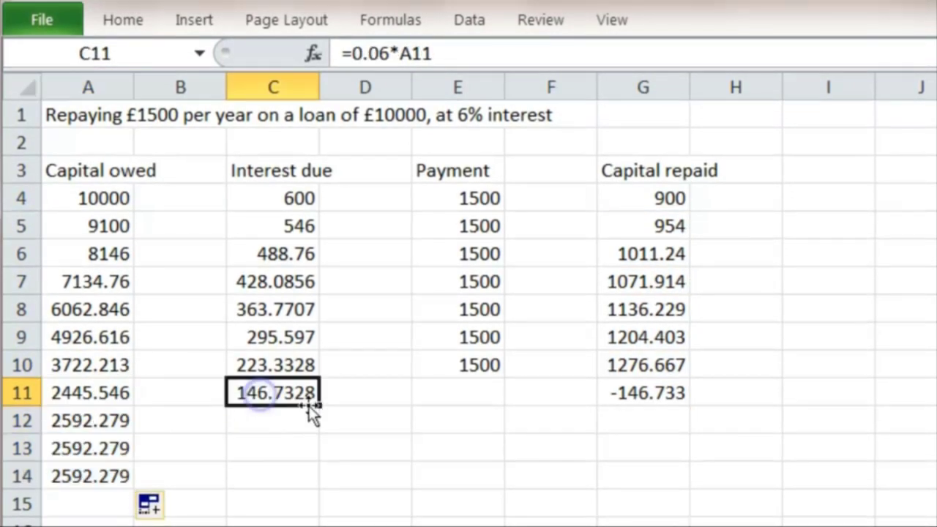
drag(317, 407, 312, 479)
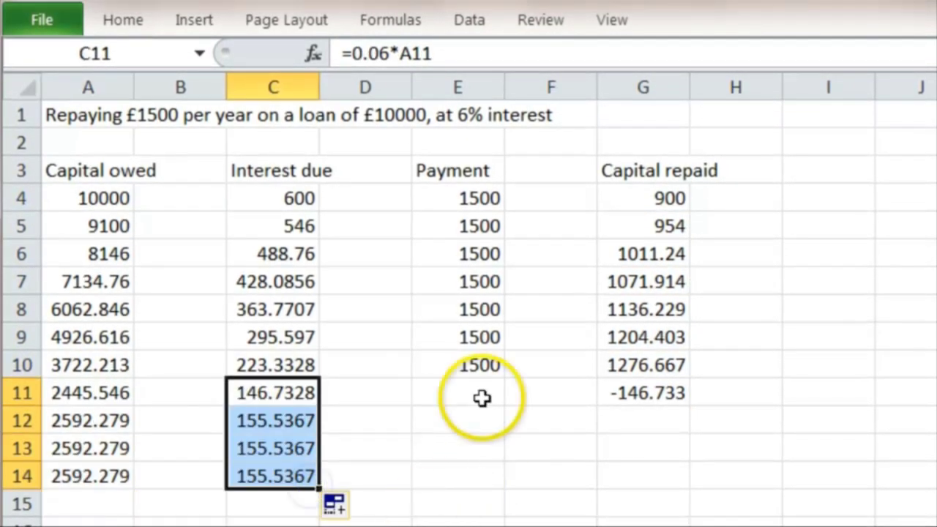
click(484, 366)
drag(491, 436, 489, 485)
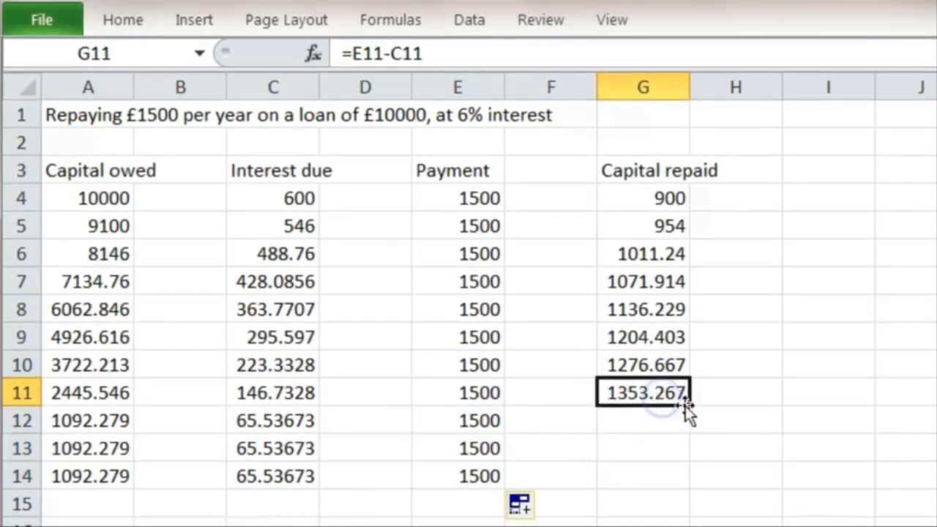
drag(691, 405, 682, 490)
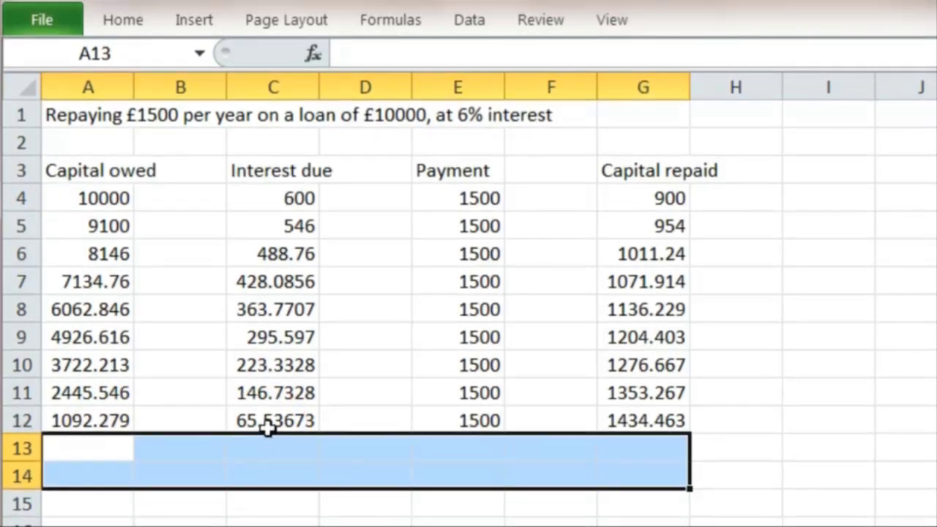
Set E12's final payment to =A12+C12 (1157.816) and select the Payment column values
click(455, 427)
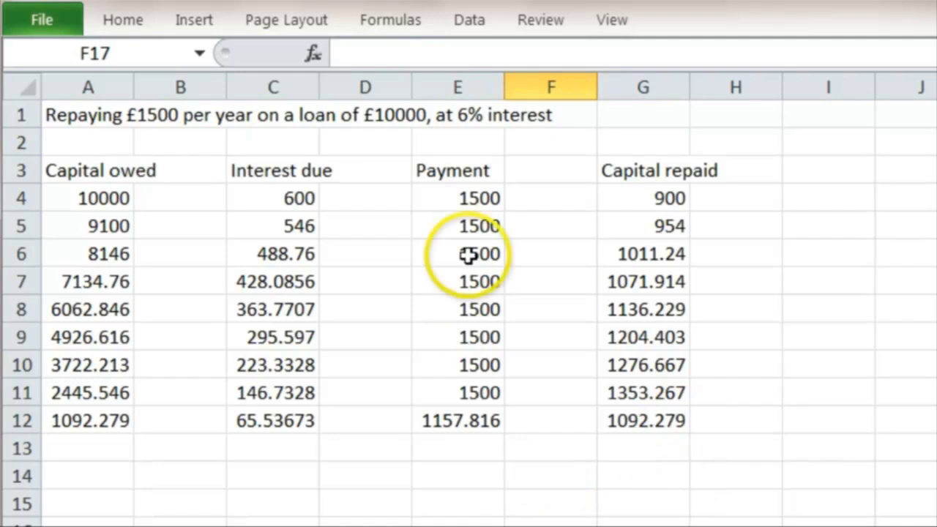
drag(455, 198, 472, 476)
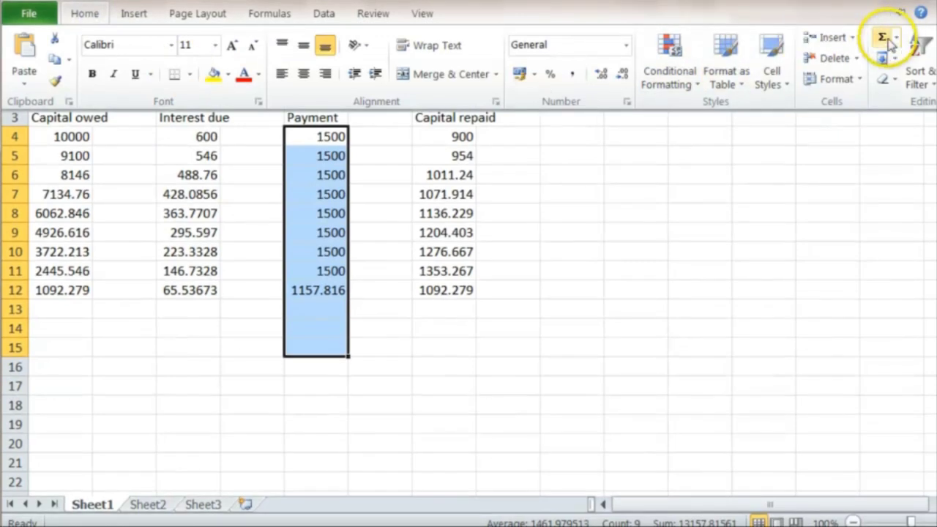
AutoSum the selected payments to show a 13157.82 total in E15
click(883, 40)
click(878, 331)
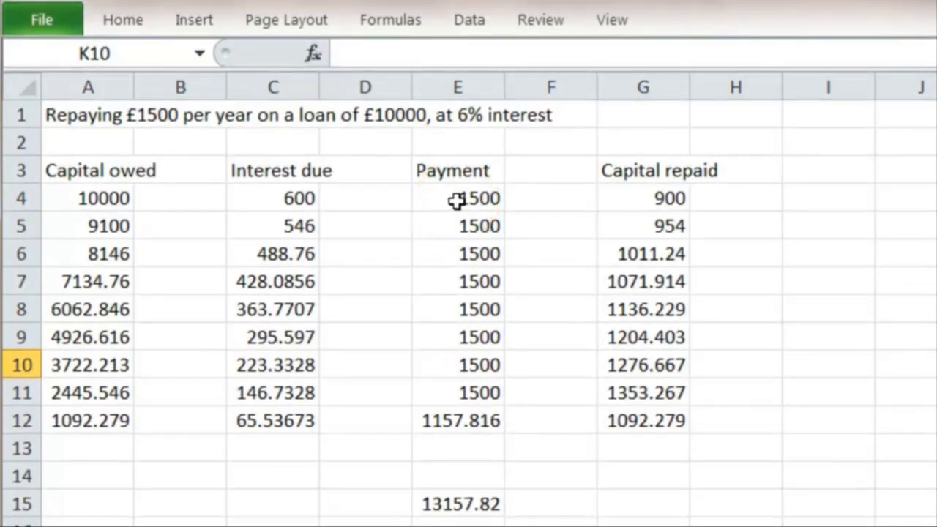
Change the E4 payment to 1000 and fill it down to row 16
text(000)
key(Return)
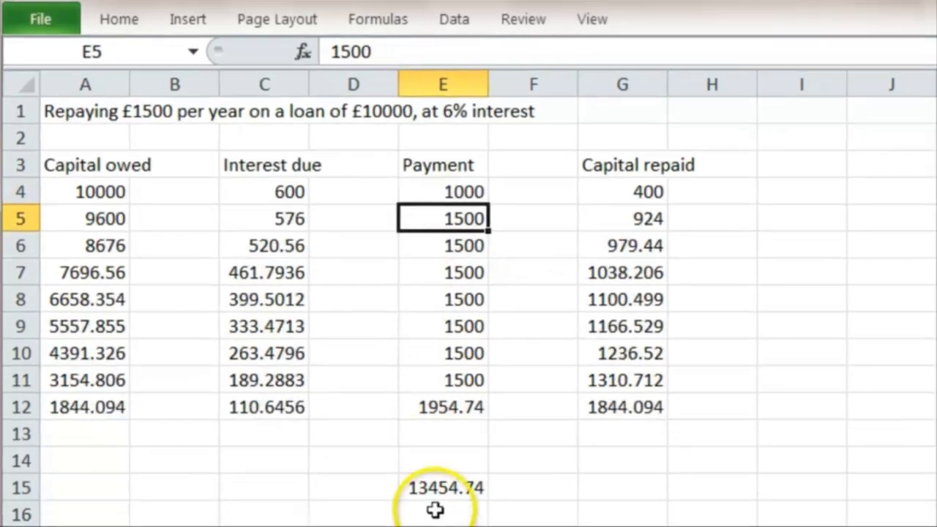
click(453, 506)
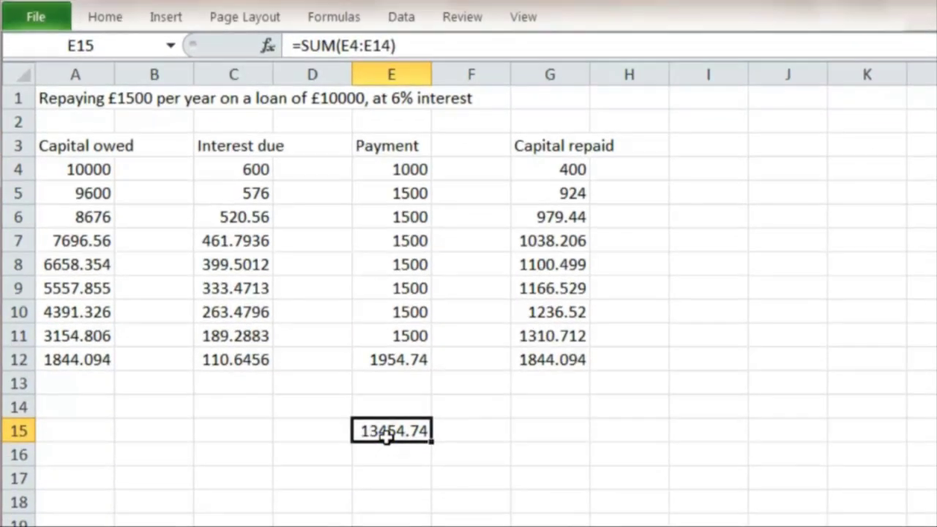
click(396, 170)
drag(438, 187, 435, 469)
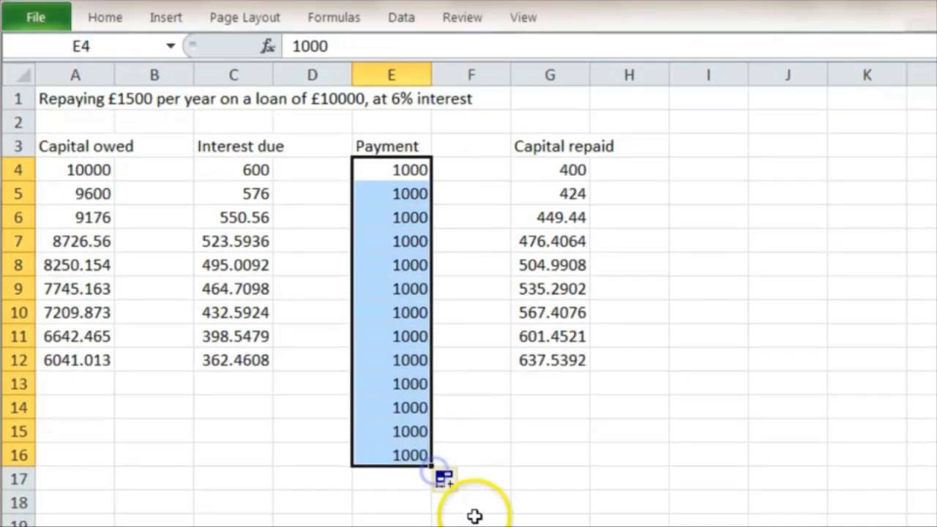
Extend the capital owed, interest and capital repaid formulas from row 12 down to row 16
click(76, 359)
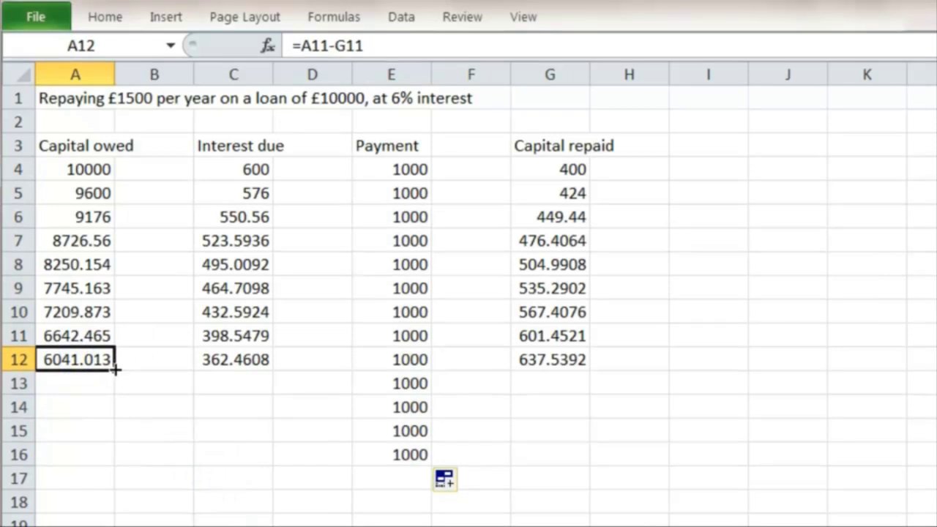
drag(115, 370, 114, 467)
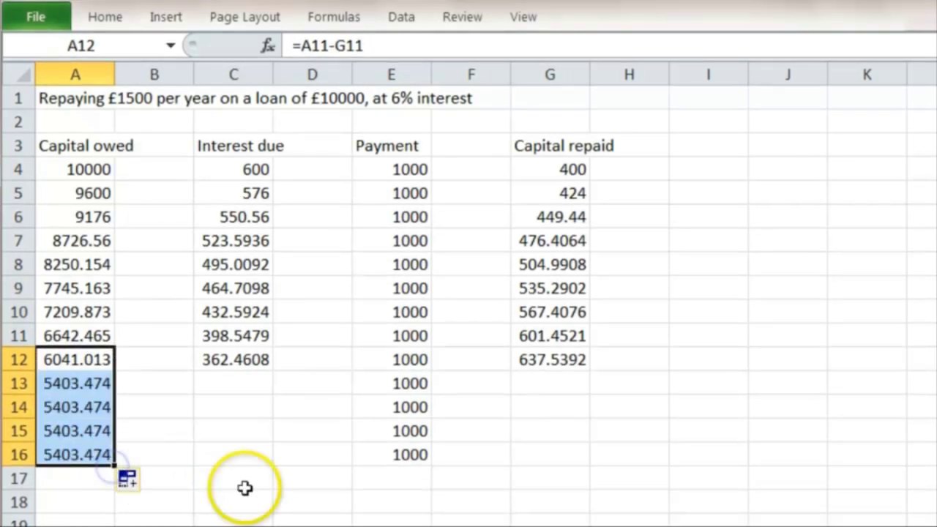
click(260, 360)
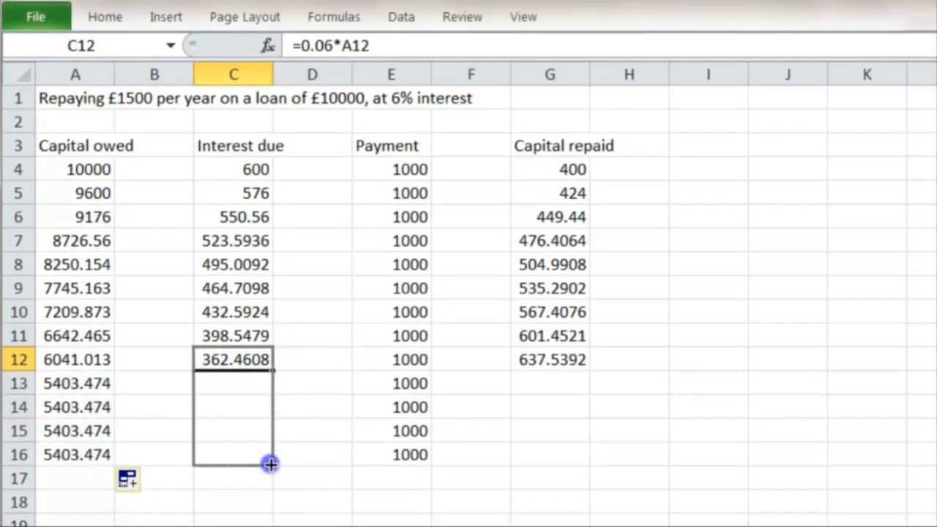
drag(270, 465, 270, 465)
click(539, 360)
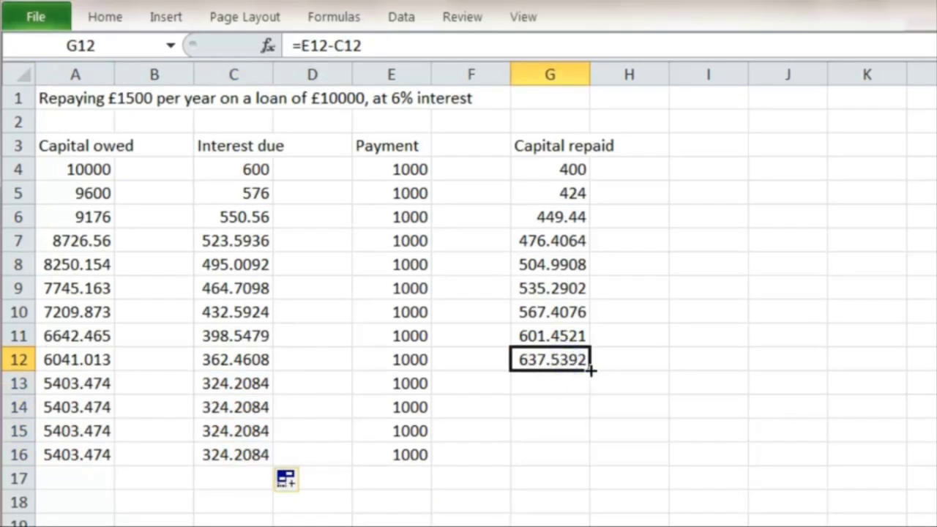
drag(591, 371, 590, 463)
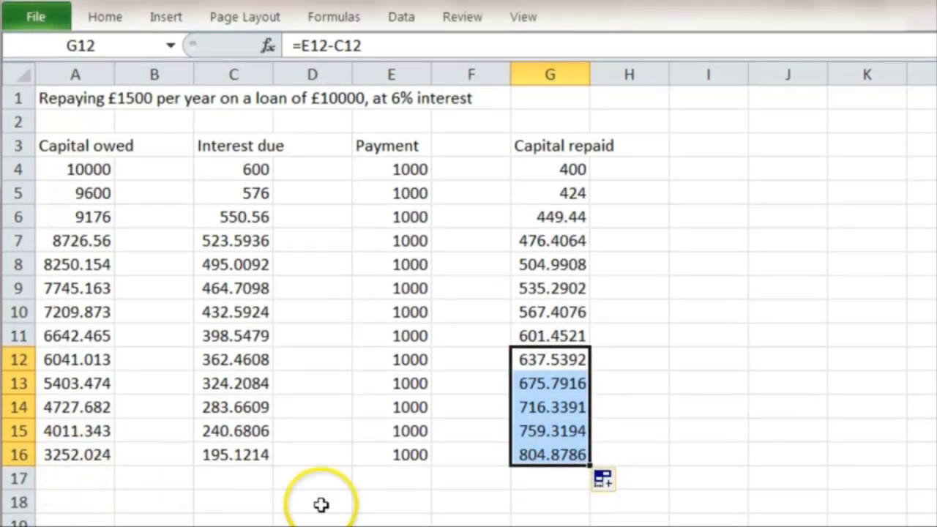
Fill capital owed, interest, 1000 payments and capital repaid down to row 21
scroll(321, 505, down, 1)
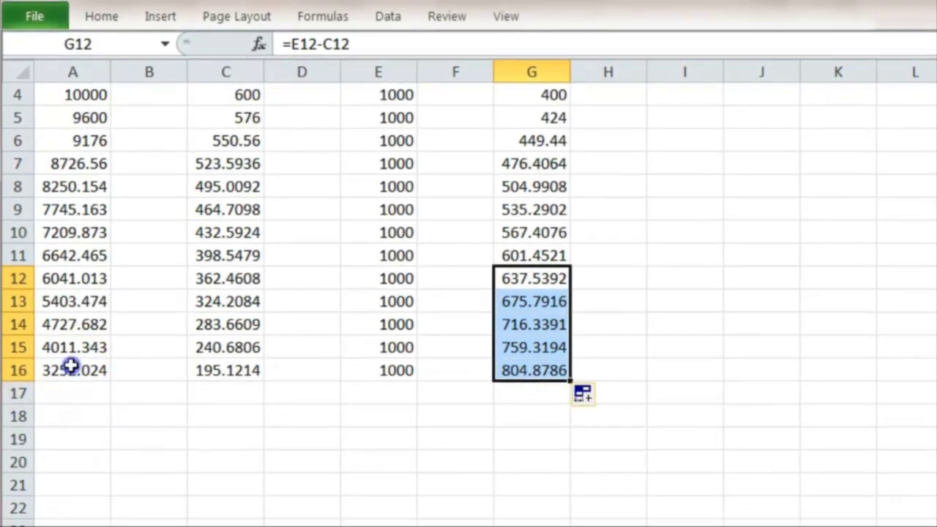
click(71, 366)
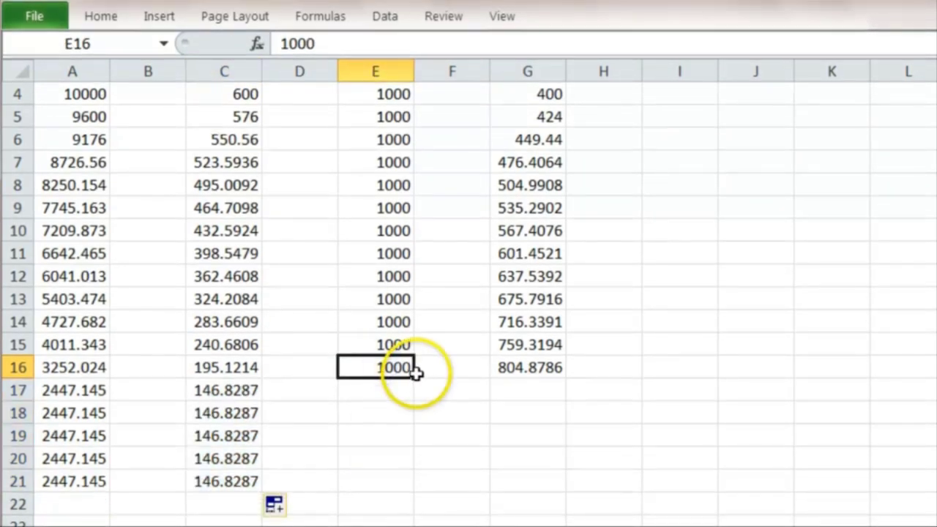
drag(415, 482, 416, 480)
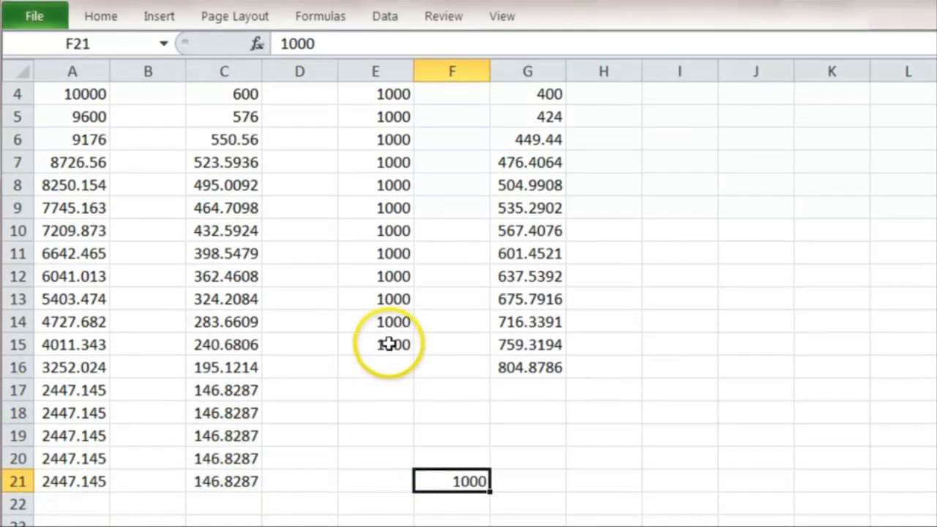
drag(414, 359, 413, 485)
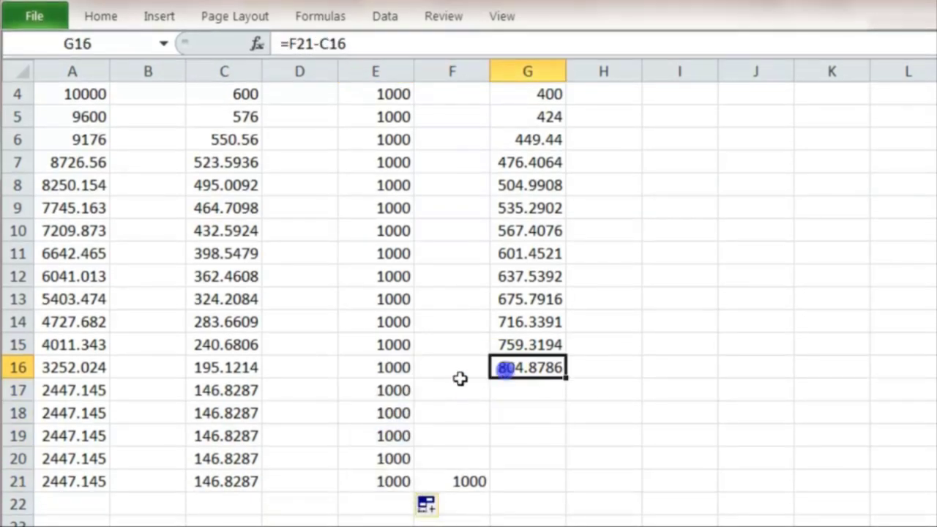
drag(565, 378, 569, 485)
Delete the stray 1000 in F21 and refill capital repaid from G15 to G21
click(524, 346)
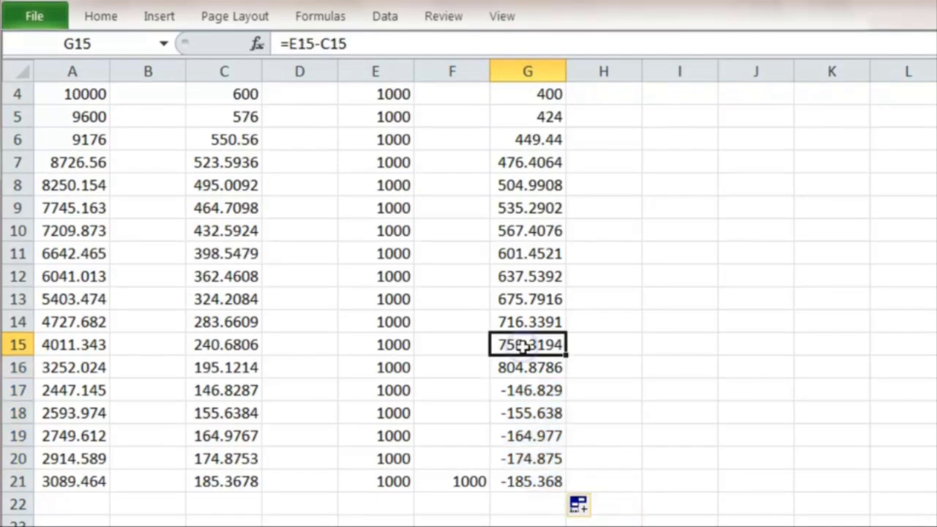
click(456, 483)
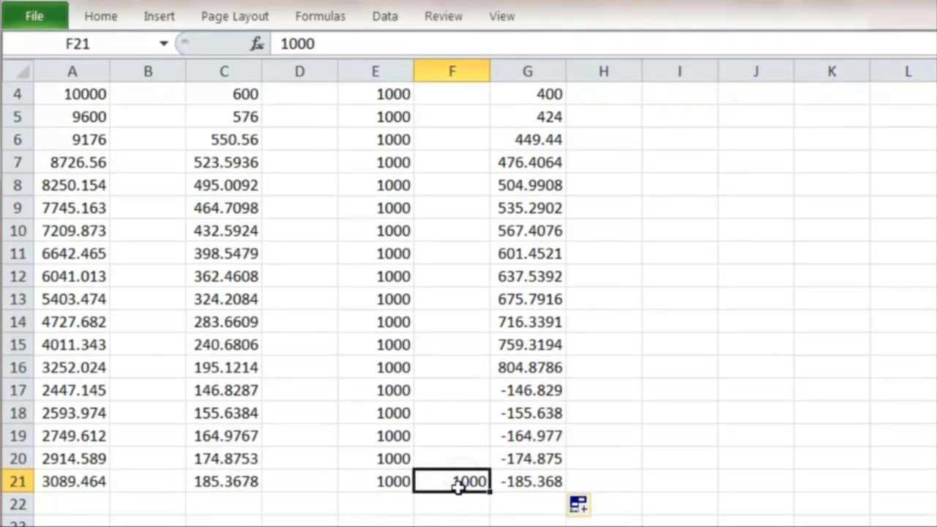
key(Delete)
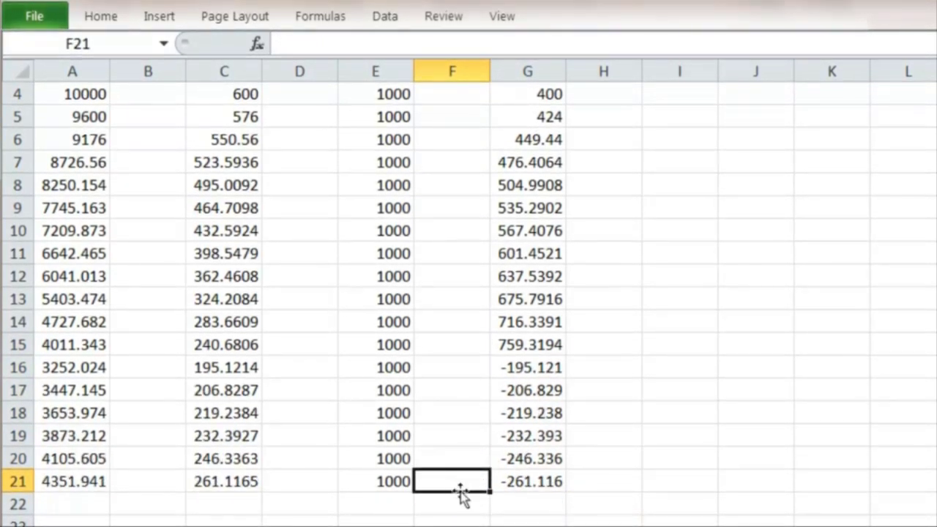
click(547, 346)
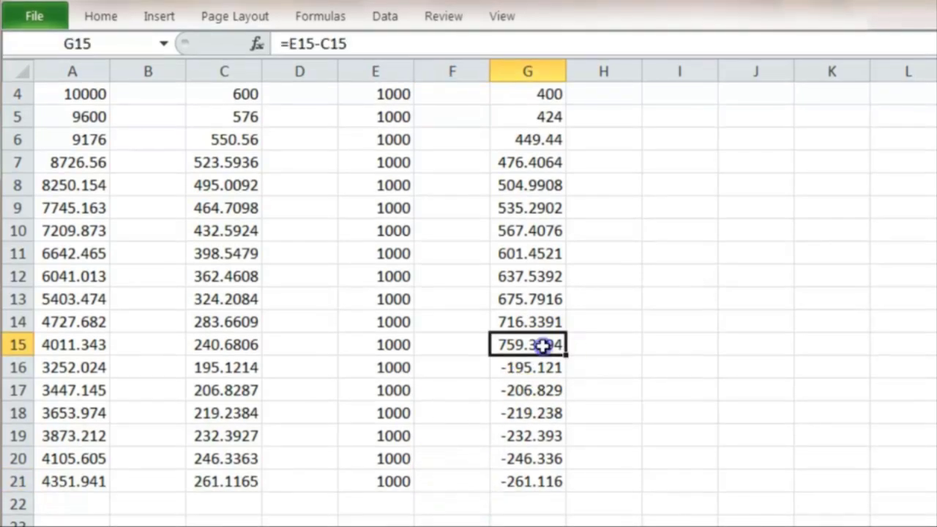
drag(567, 356, 568, 487)
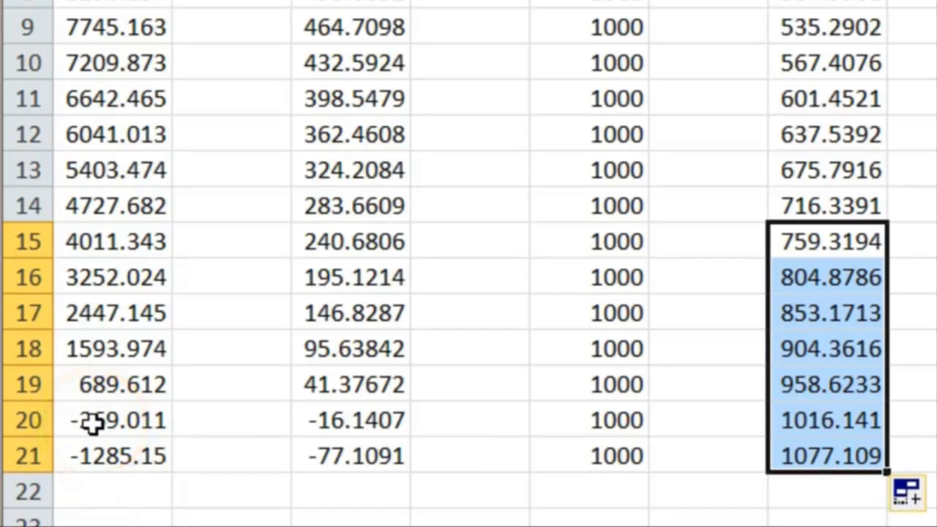
Clear overpaid rows 20–21 and set E19's final payment to =A19+C19, giving 730.9888
drag(92, 423, 823, 462)
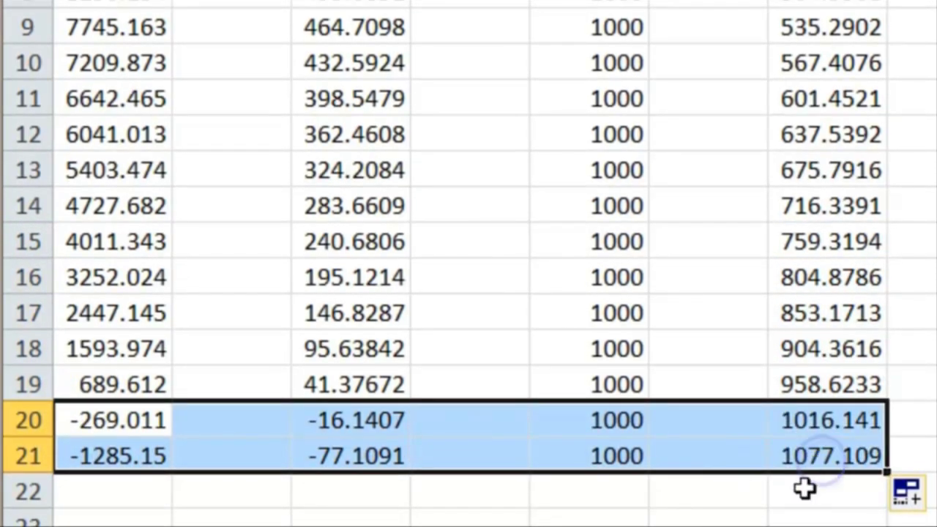
key(Delete)
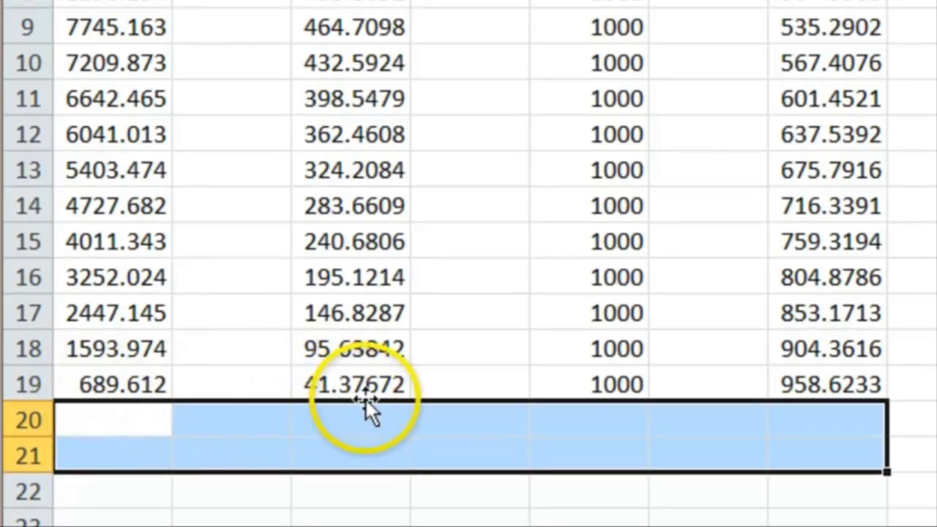
click(589, 384)
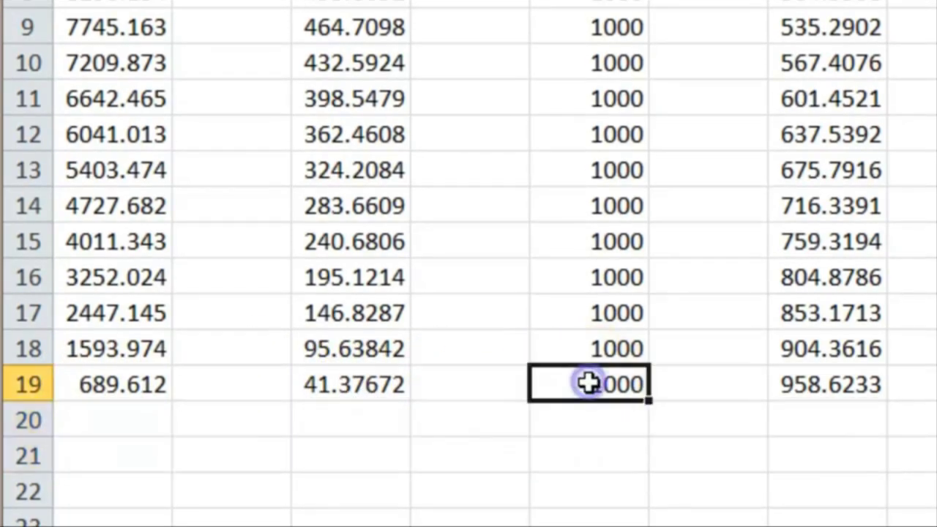
text(=)
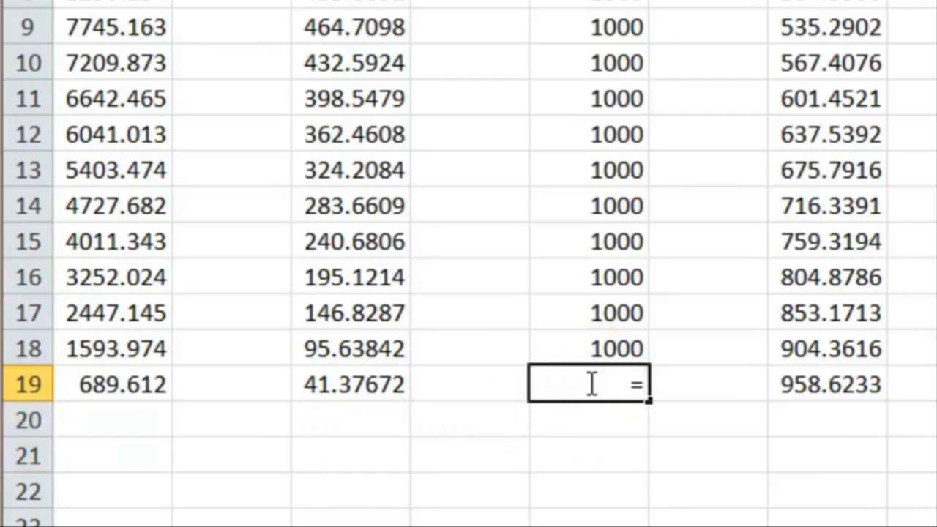
click(140, 380)
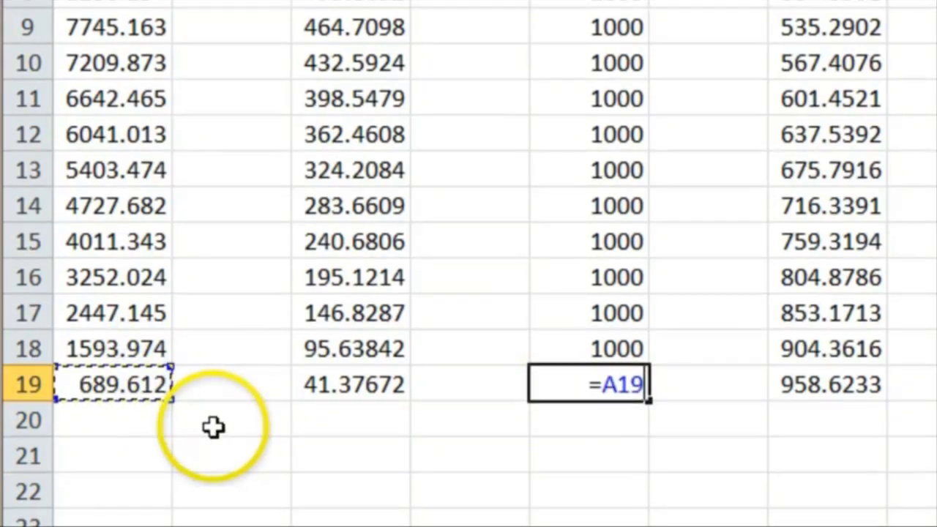
text(+)
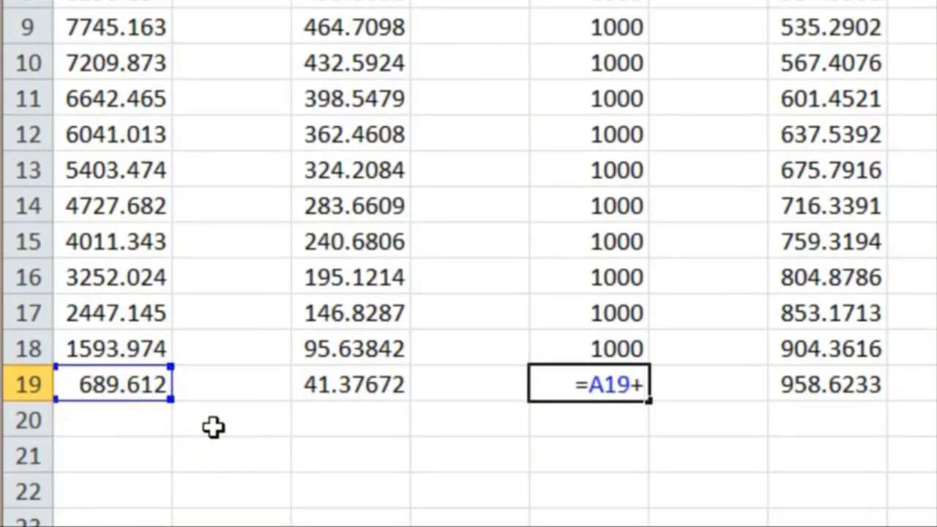
click(315, 375)
key(Return)
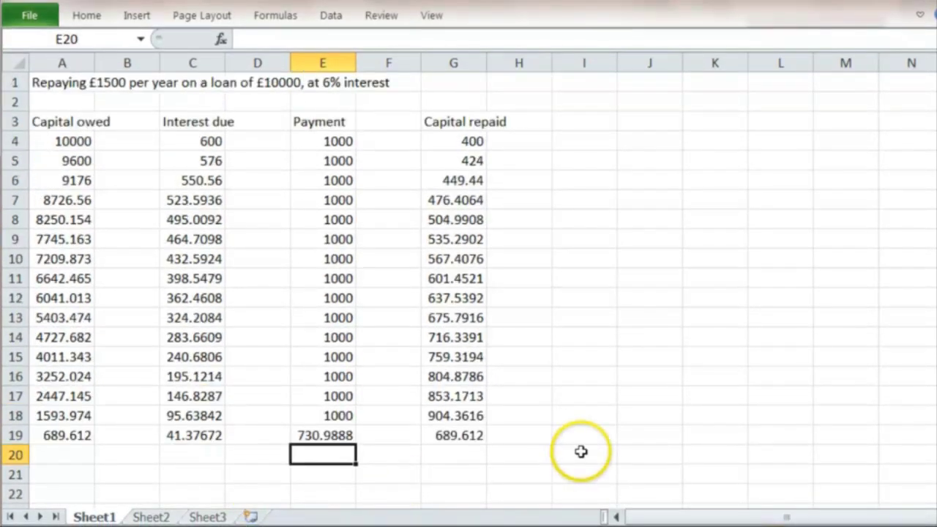
AutoSum payments E4:E20 to show a 15730.99 total in E21
drag(337, 141, 324, 473)
click(85, 16)
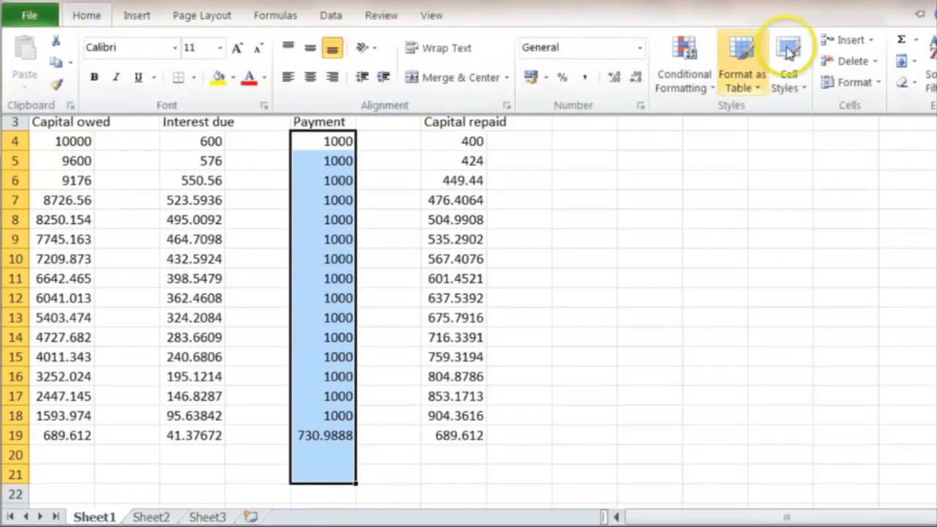
click(905, 40)
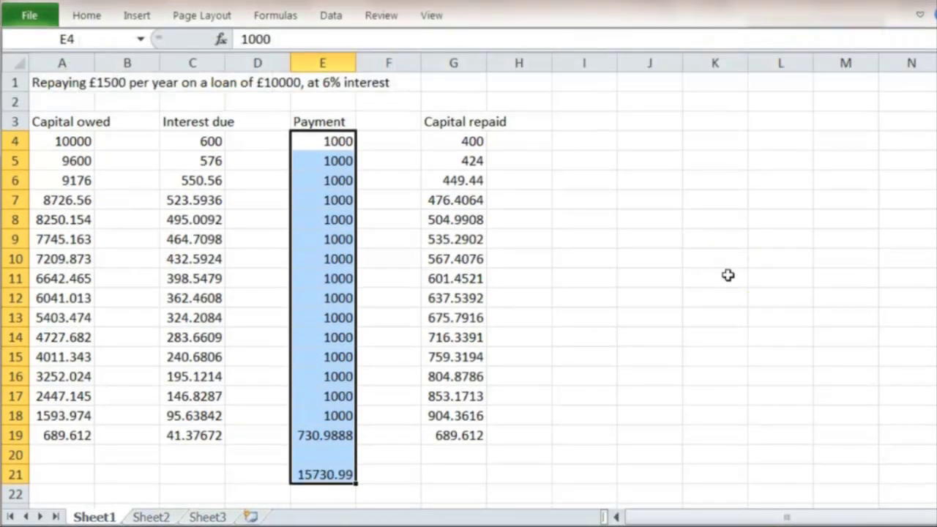